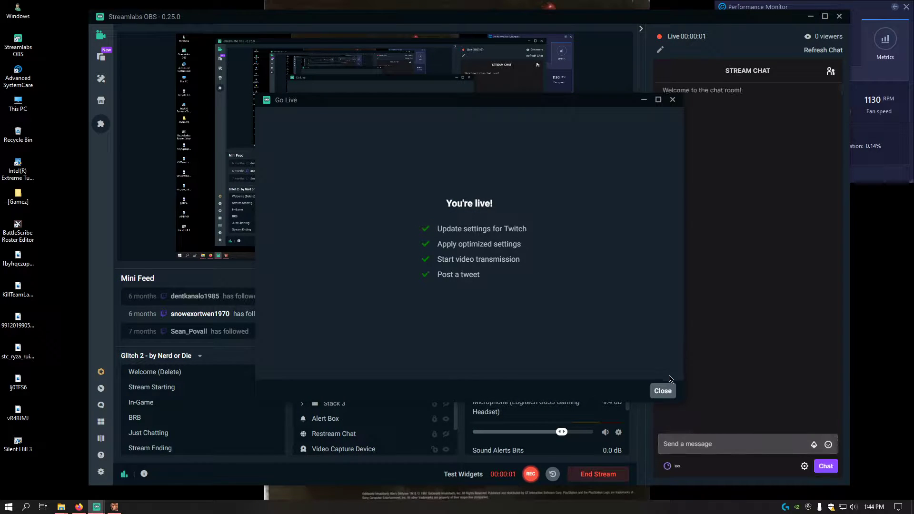
Dismiss the Go Live confirmation and minimize the streaming window to reveal the desktop
click(663, 391)
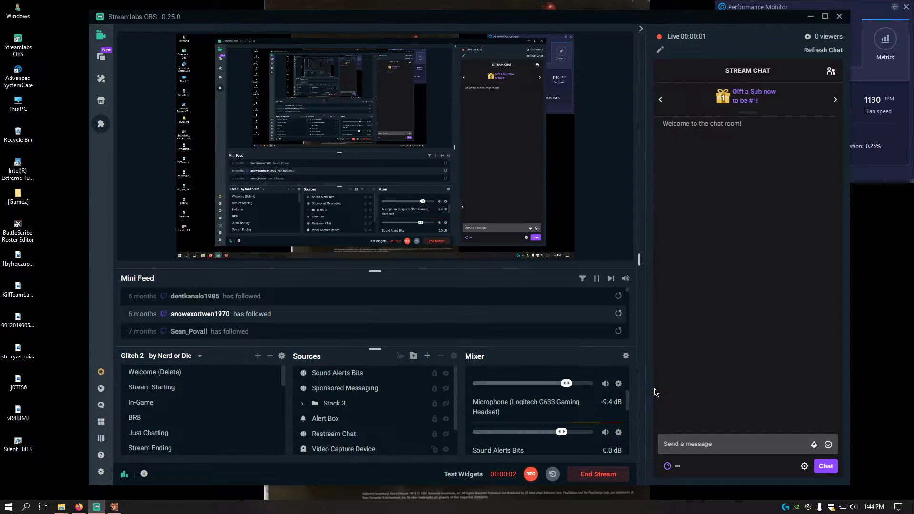
click(812, 17)
key(alt+Tab)
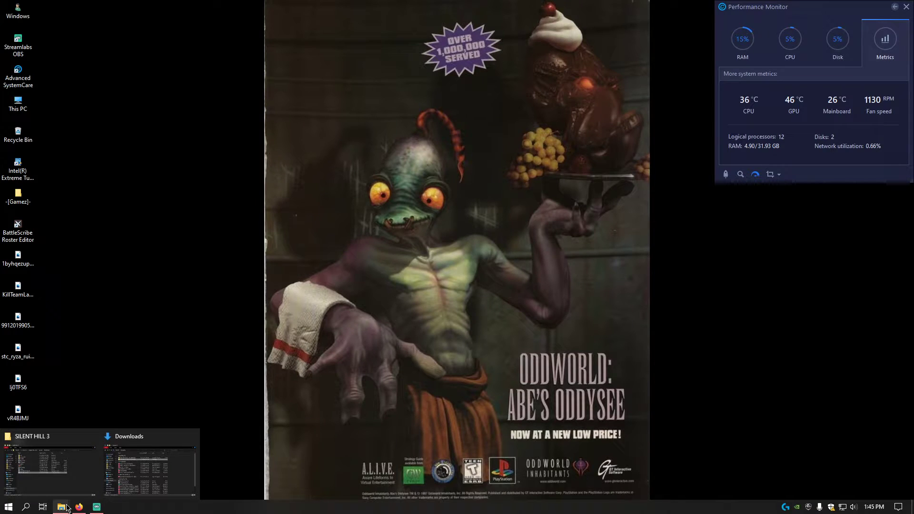
Switch to Firefox, examine the Silent Hill 3 PC Fix by Steam006 entry on PCGamingWiki, and minimize the browser
mouse_move(120, 473)
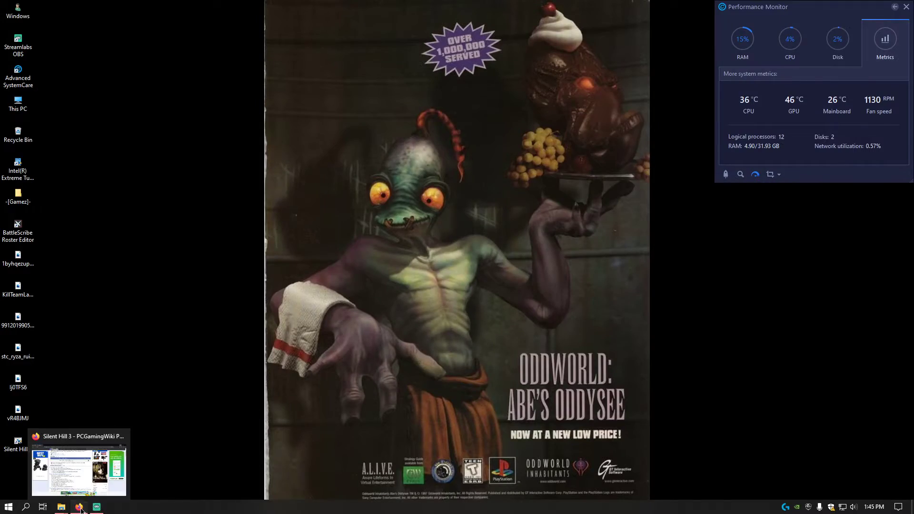
click(100, 482)
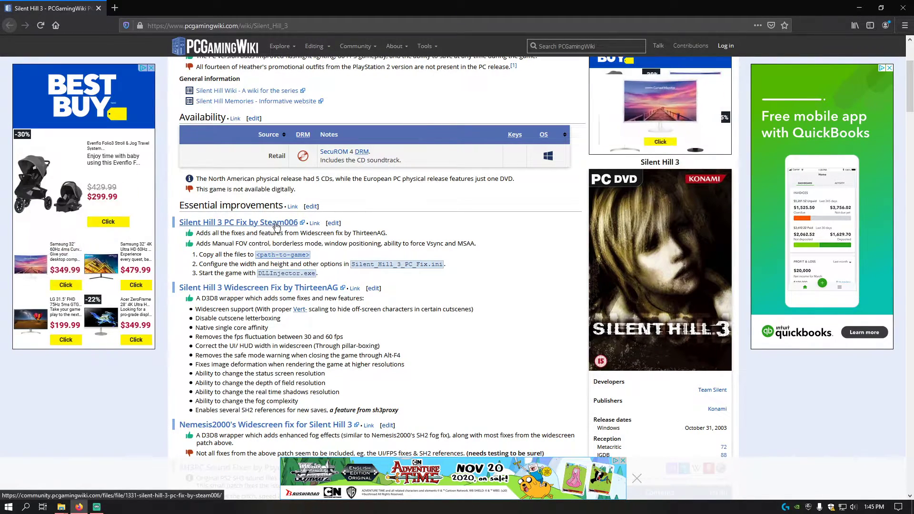
click(860, 8)
Switch to the Downloads folder and view the 7-Zip extraction options for the Silent_Hill_3_PC_Fix_1.9.2-Steam006 archive
mouse_move(61, 508)
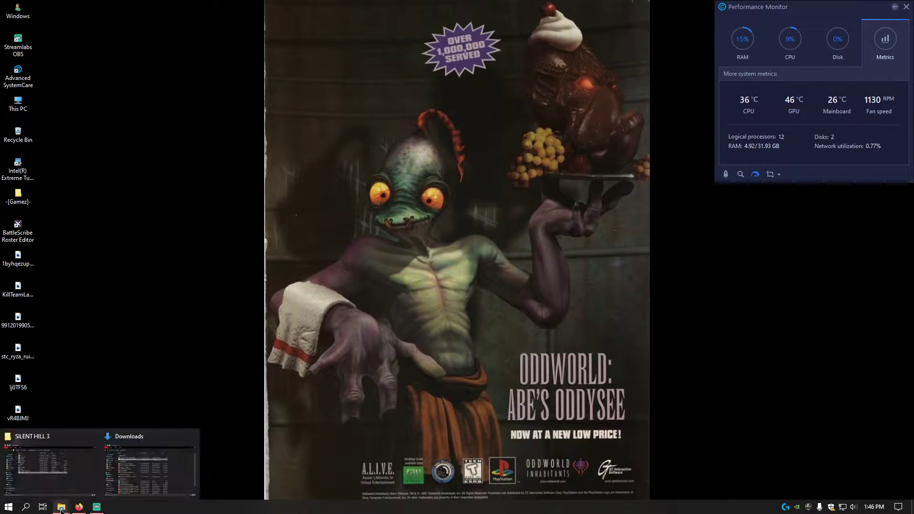
click(157, 460)
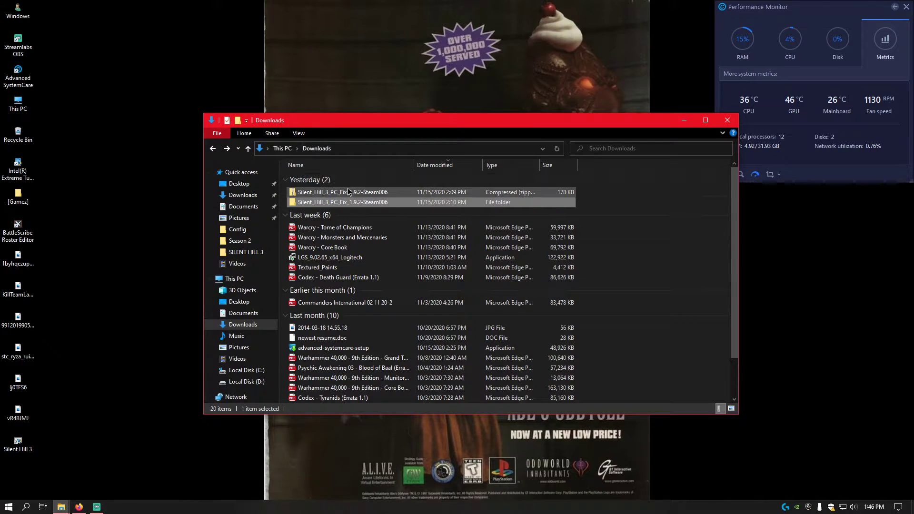
click(344, 192)
right_click(347, 191)
mouse_move(430, 244)
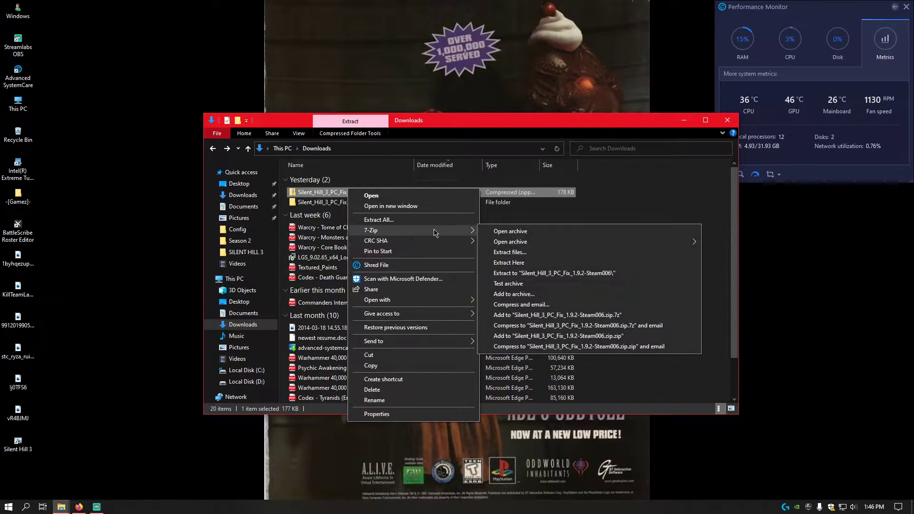
click(492, 121)
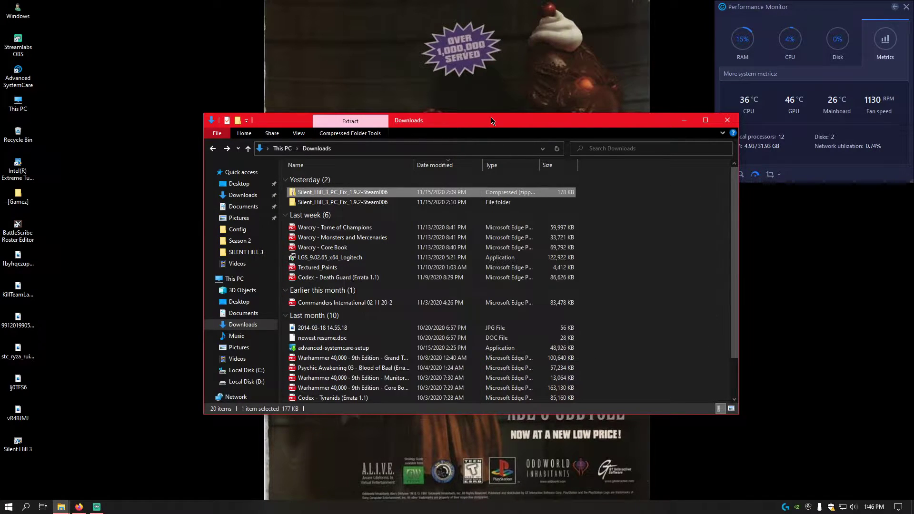
Open the extracted Silent_Hill_3_PC_Fix_1.9.2-Steam006 folder and switch to the SILENT HILL 3 game folder window
double_click(399, 203)
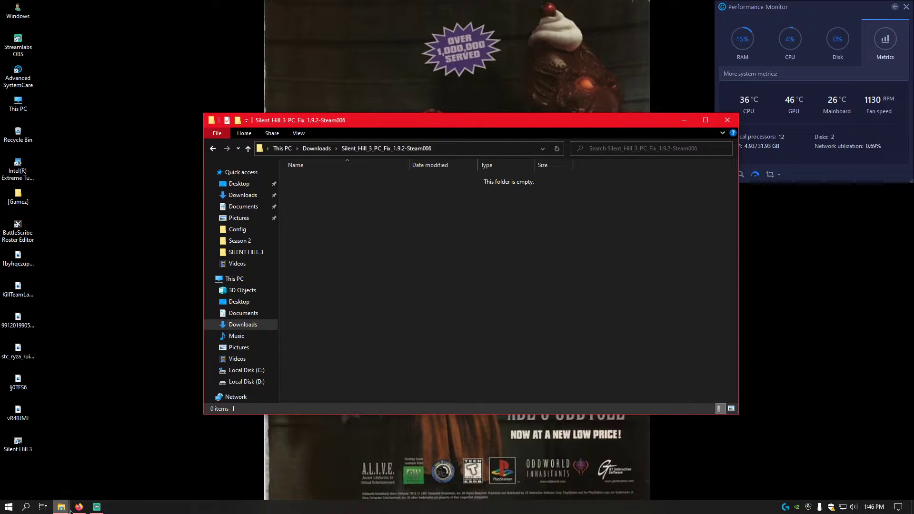
mouse_move(67, 508)
click(54, 481)
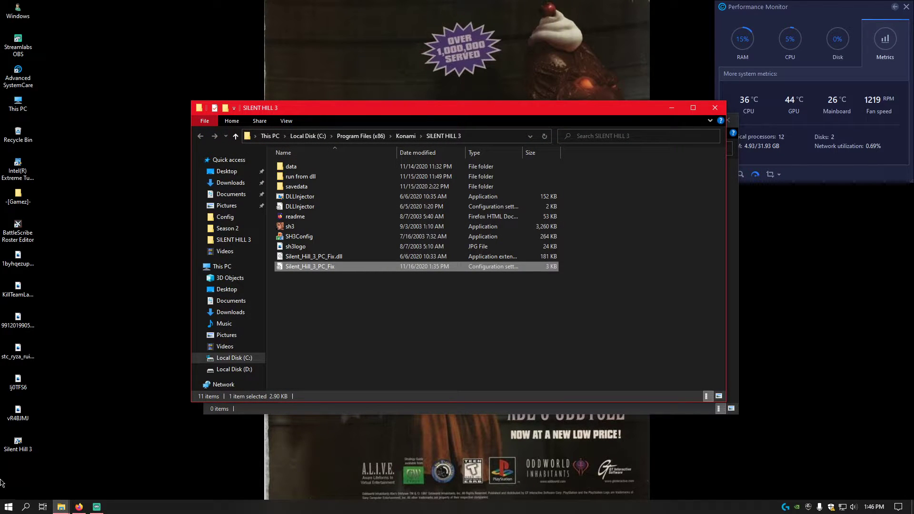
Check the Silent Hill 3 desktop shortcut's options, including opening its file location, and dismiss them
right_click(12, 450)
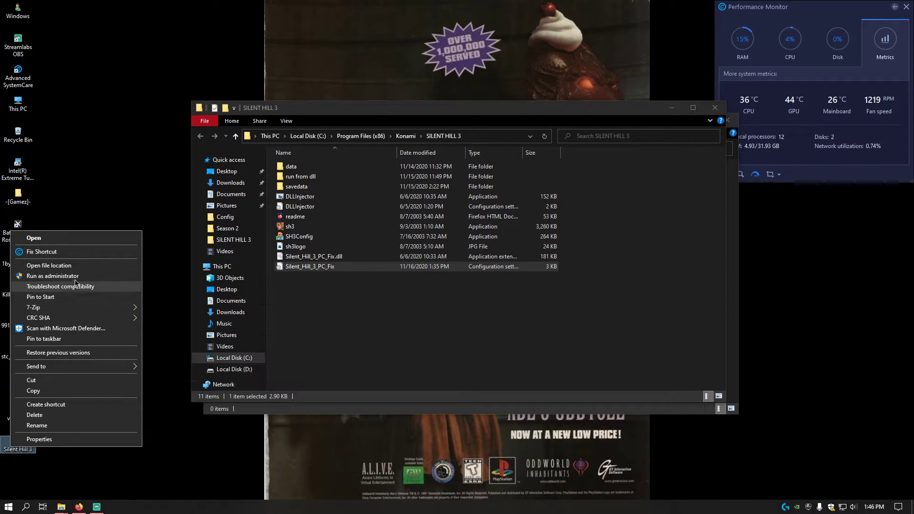
click(350, 316)
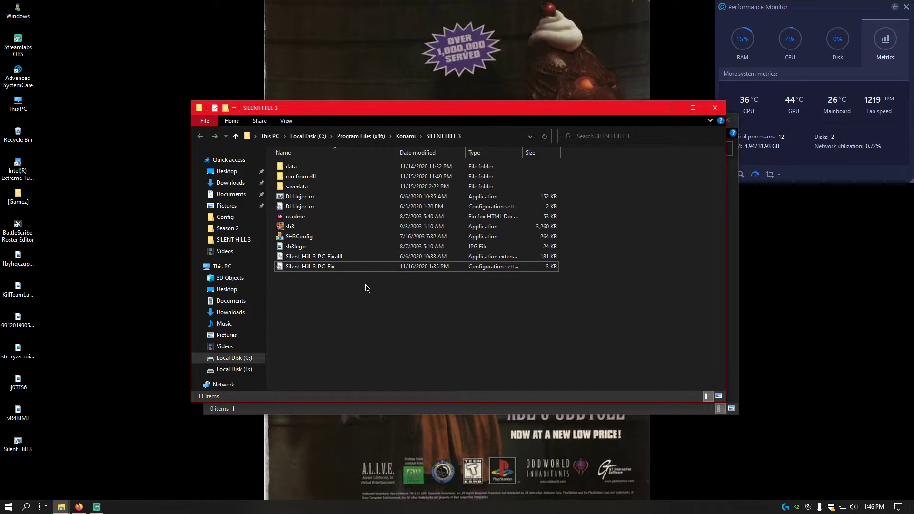
Set FPSModes to 0 in the Silent_Hill_3_PC_Fix configuration file and save it on closing
double_click(341, 267)
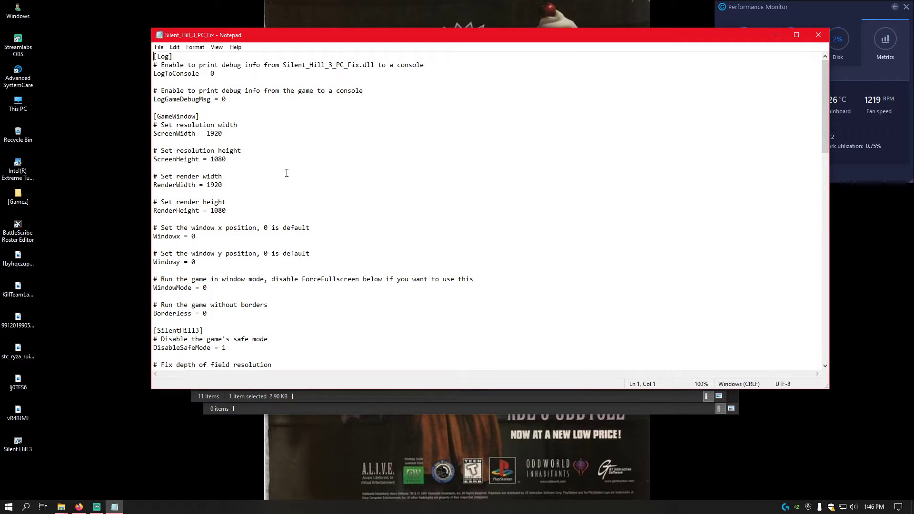
scroll(287, 173, down, 6)
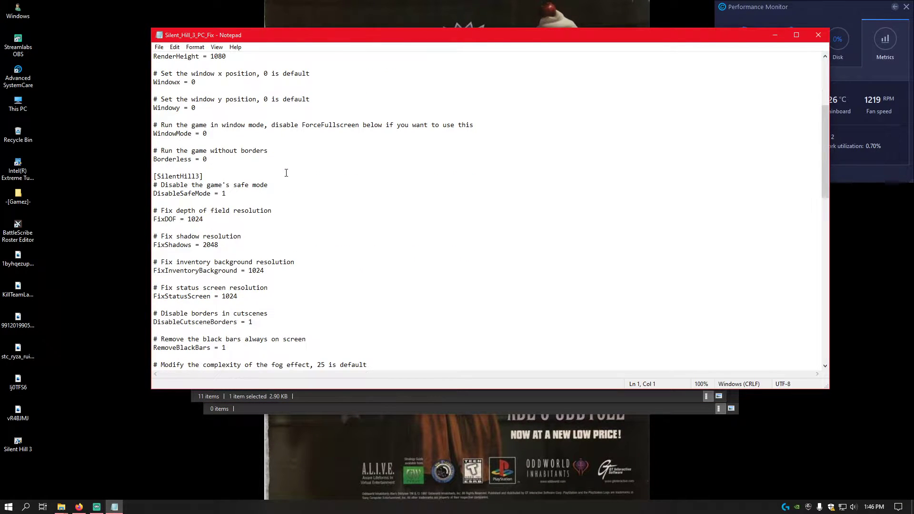
scroll(286, 173, down, 4)
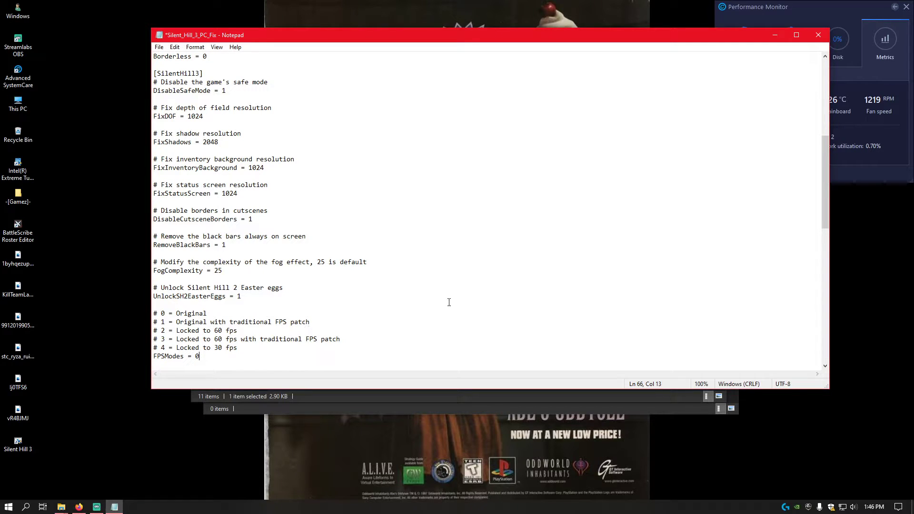
click(813, 38)
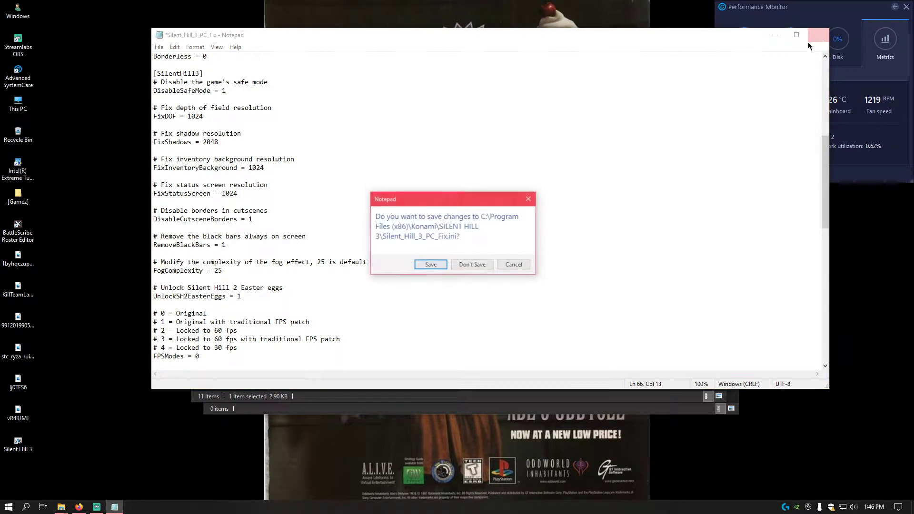
click(422, 267)
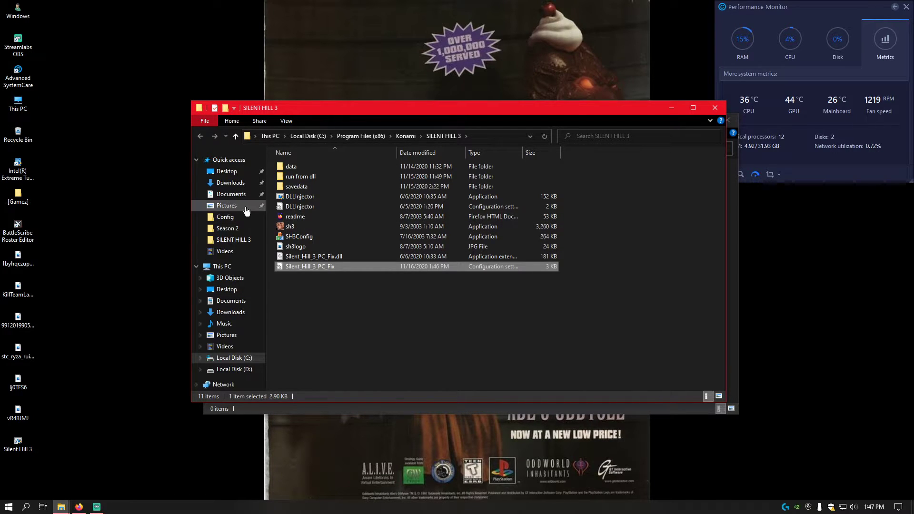
Launch Silent Hill 3 through DLLInjector and enter gameplay from the game's main menu
right_click(297, 196)
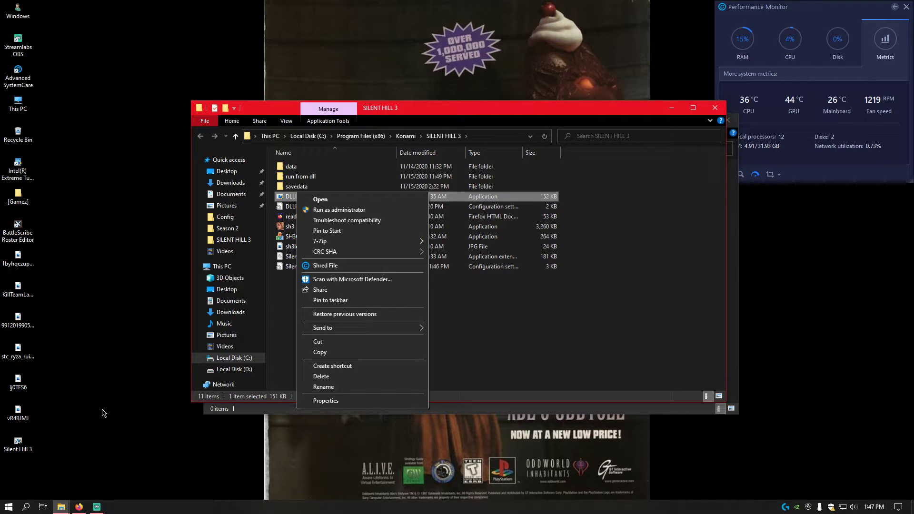
click(509, 308)
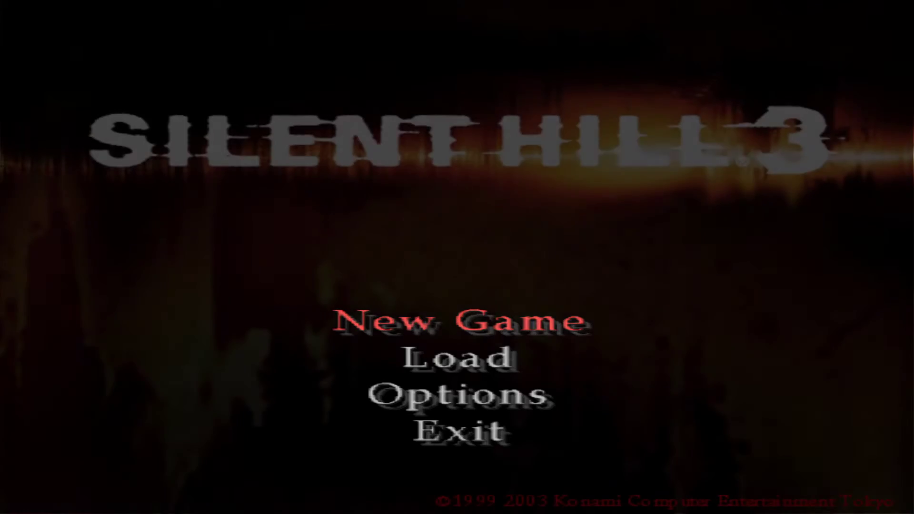
key(Return)
key(Return)
key(Return)
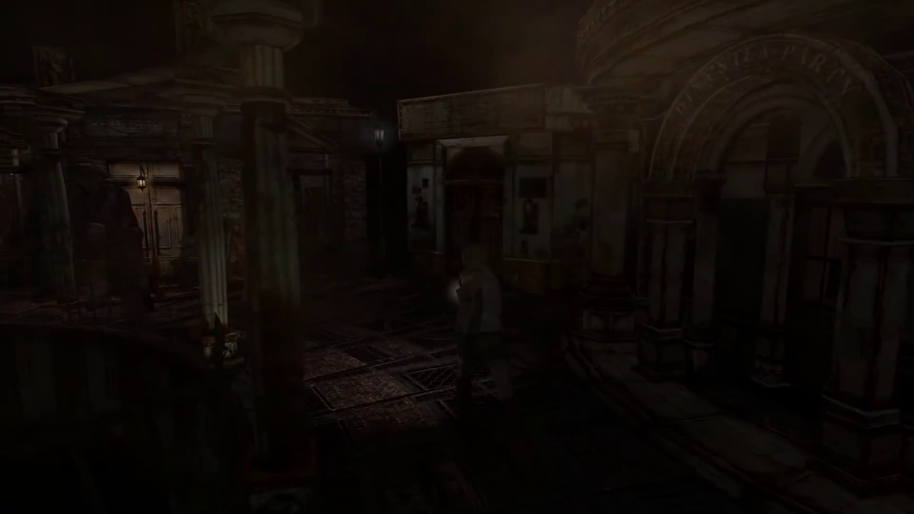
key(w)
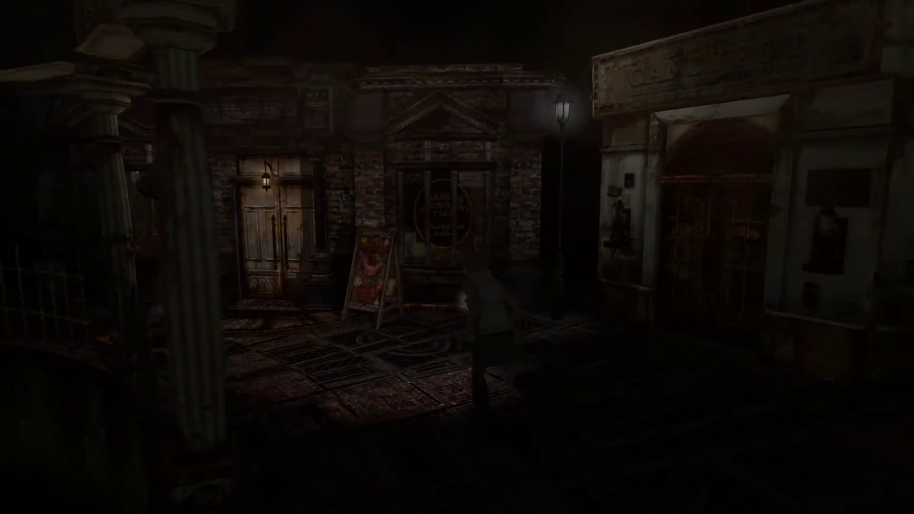
key(w)
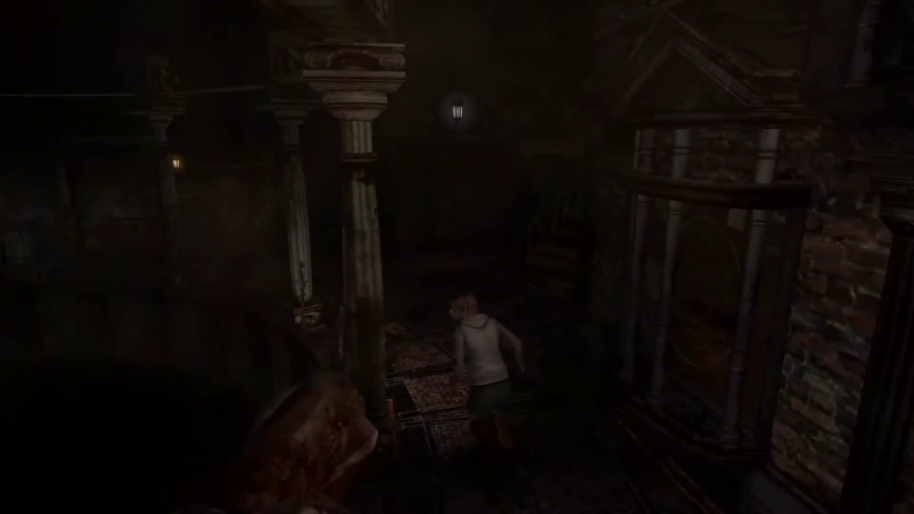
key(w)
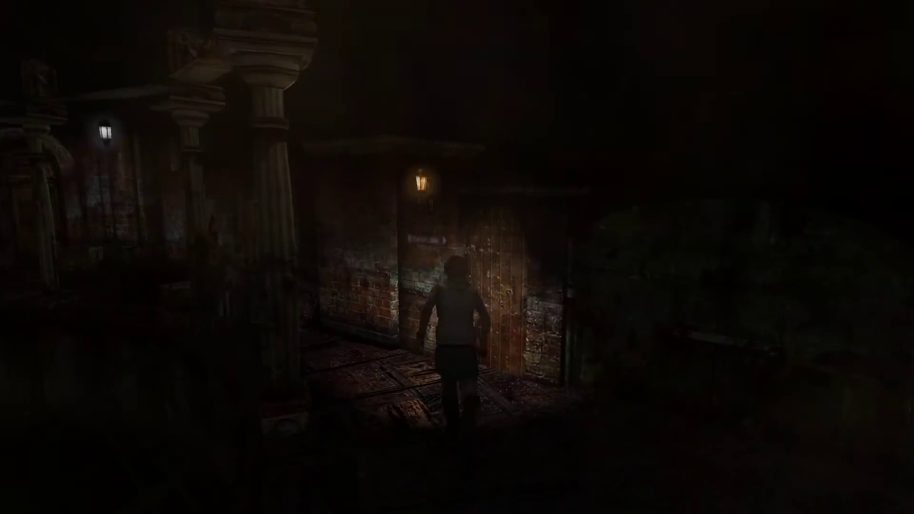
key(w)
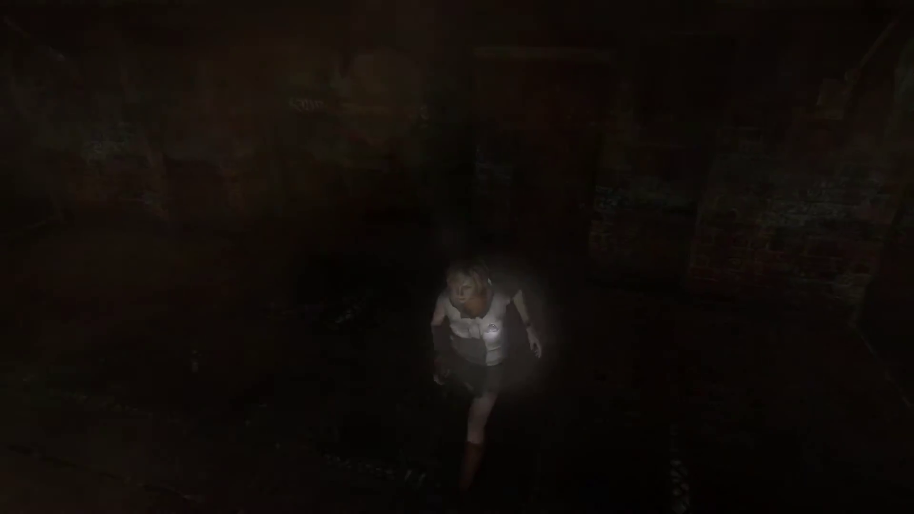
key(w)
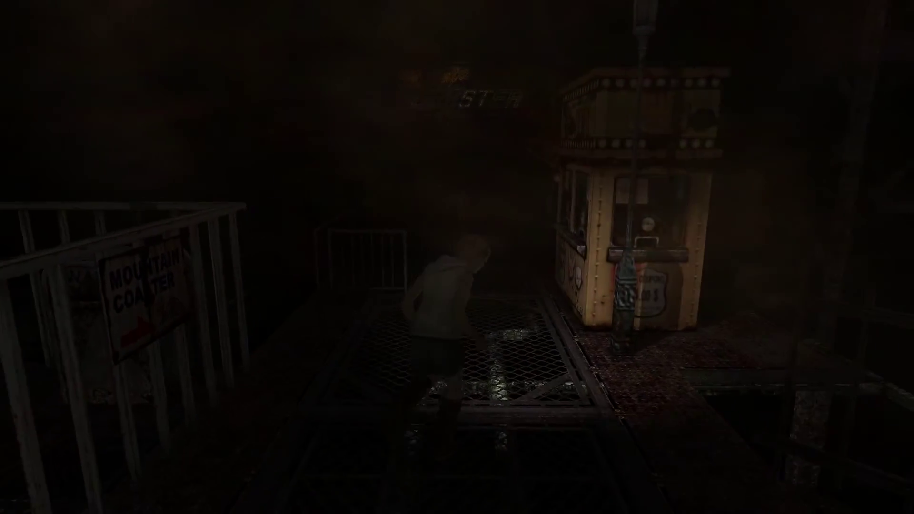
key(w)
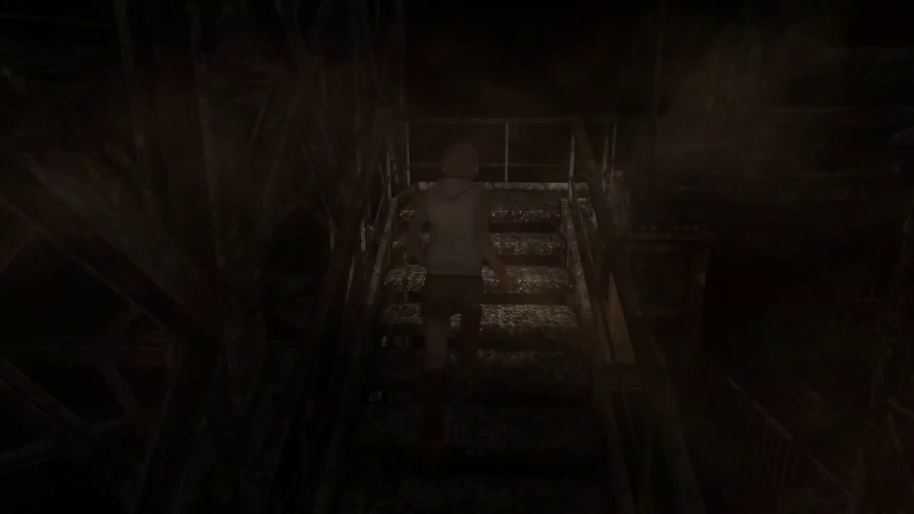
key(w)
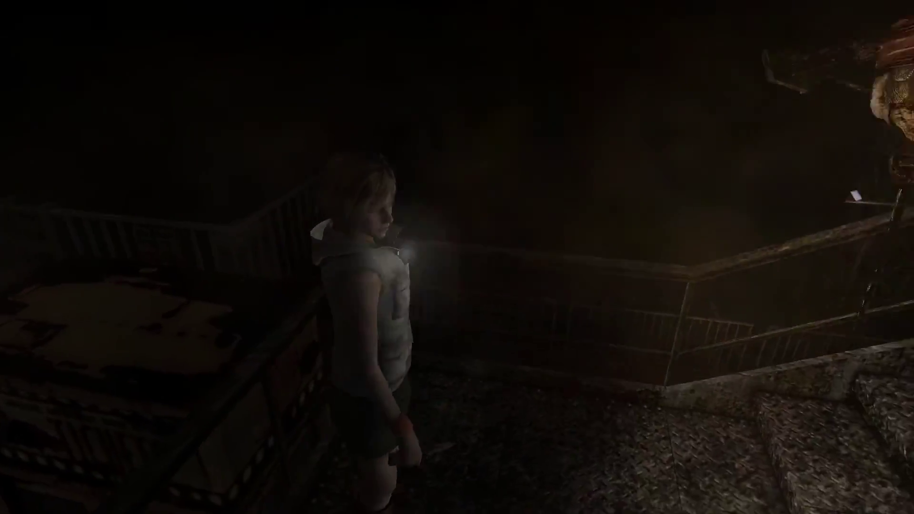
key(w)
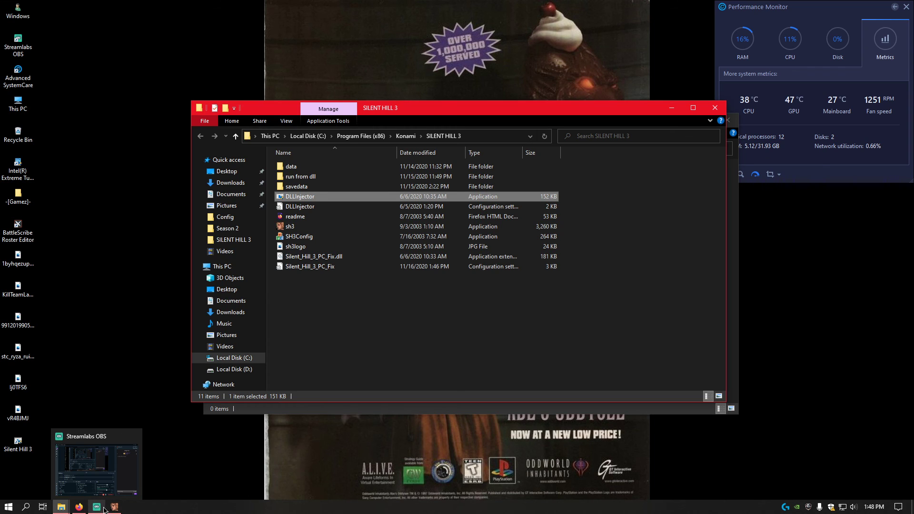
Switch back to the Streamlabs OBS window
click(103, 508)
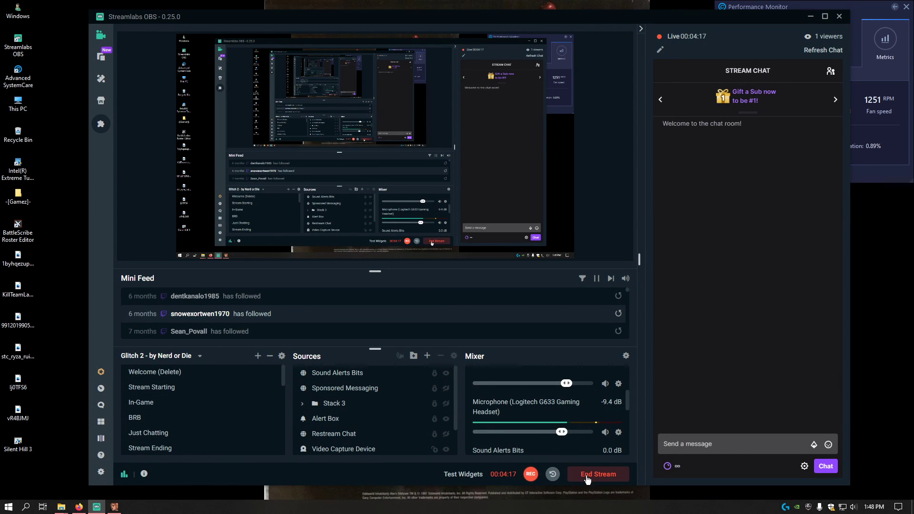